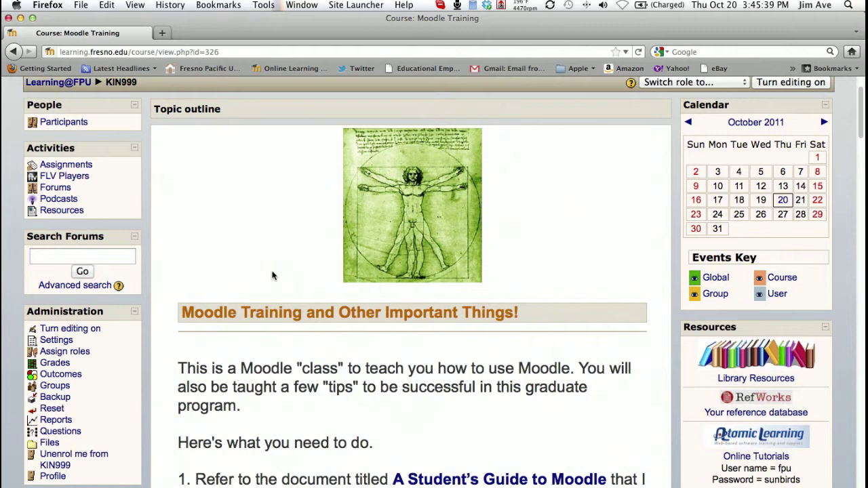
Scroll down the Moodle Training course page and follow the Library Resources link
{"action": "scroll", "coordinate": [273, 275], "scroll_direction": "down", "scroll_amount": 2}
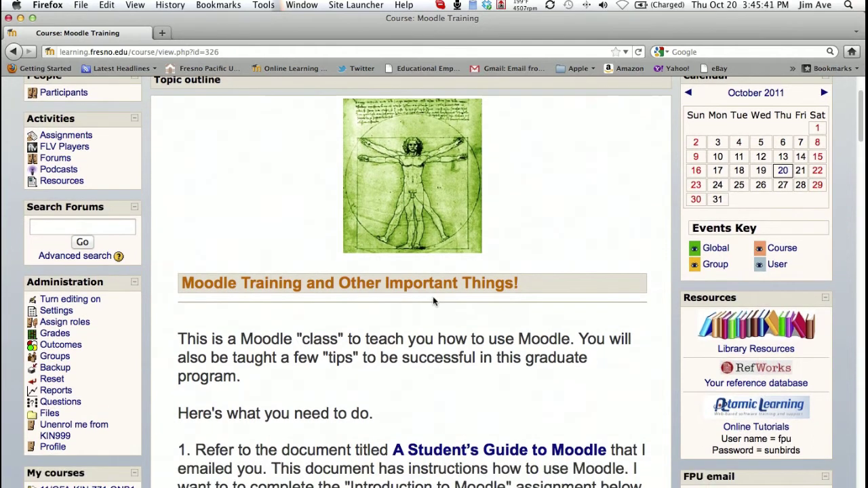
{"action": "scroll", "coordinate": [429, 305], "scroll_direction": "down", "scroll_amount": 5}
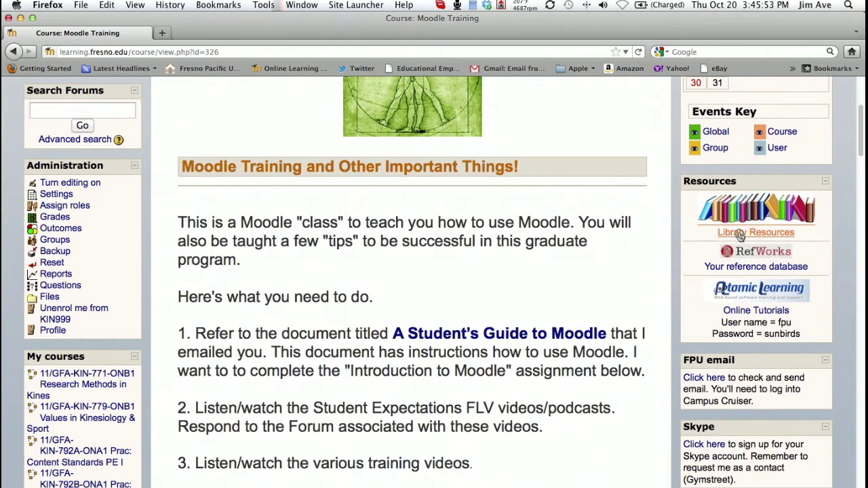
{"action": "left_click", "coordinate": [740, 235]}
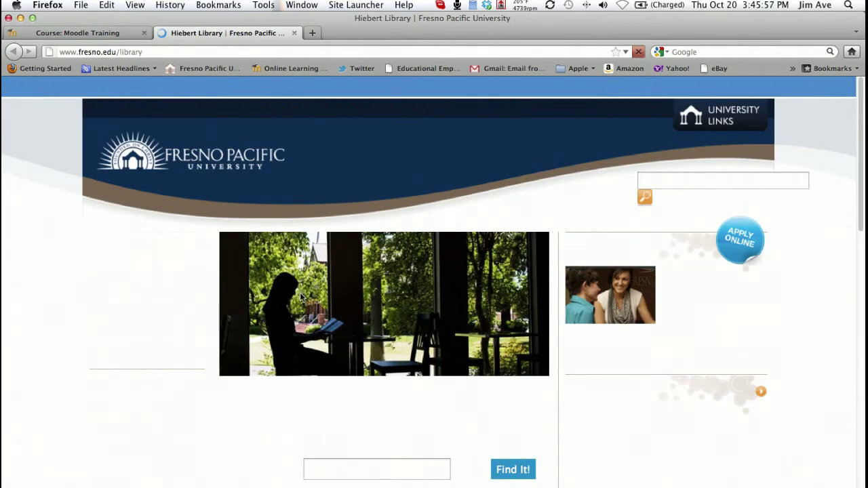
Run a Hiebert Library Article Search for 'Weight training'
{"action": "scroll", "coordinate": [301, 296], "scroll_direction": "down", "scroll_amount": 5}
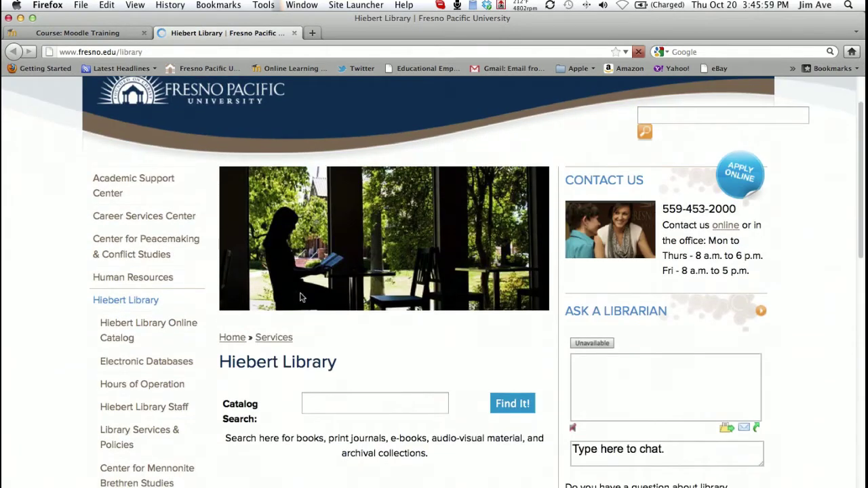
{"action": "scroll", "coordinate": [300, 297], "scroll_direction": "down", "scroll_amount": 4}
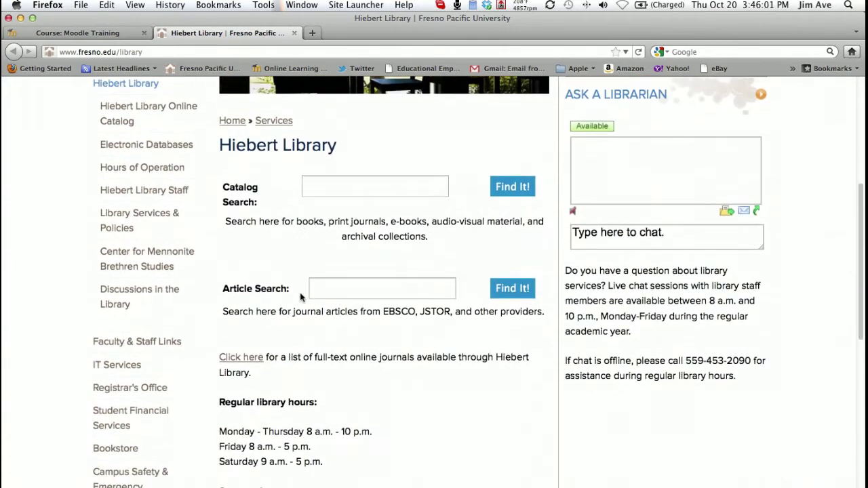
{"action": "left_click_drag", "start_coordinate": [222, 291], "coordinate": [289, 291]}
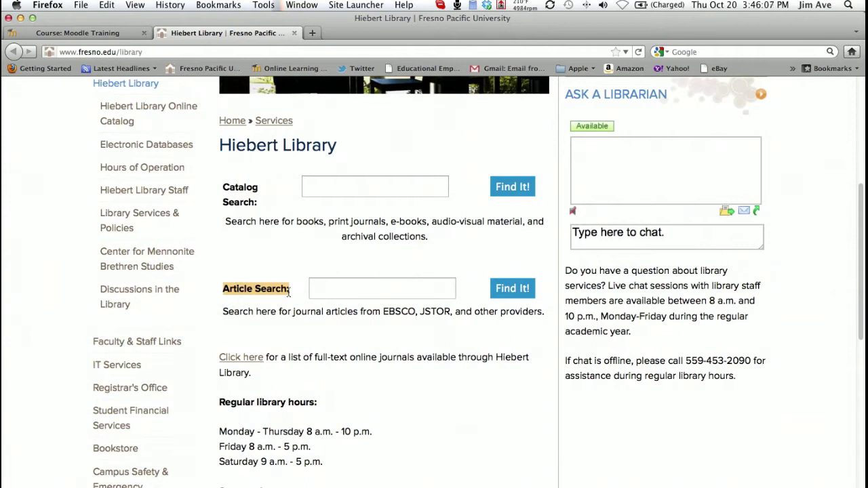
{"action": "left_click", "coordinate": [328, 291]}
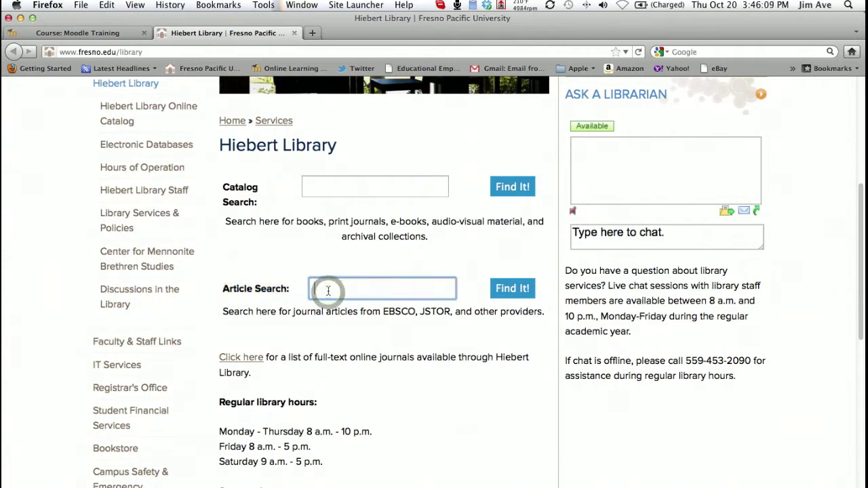
{"action": "type", "text": "W"}
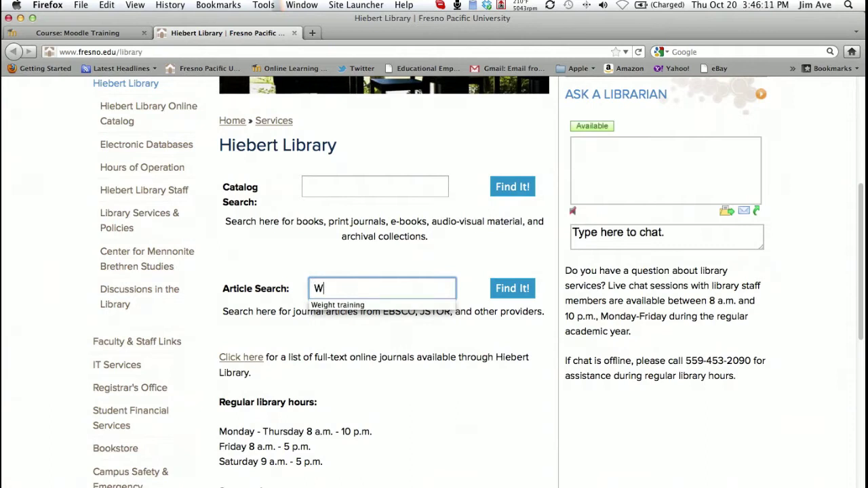
{"action": "type", "text": "eight training"}
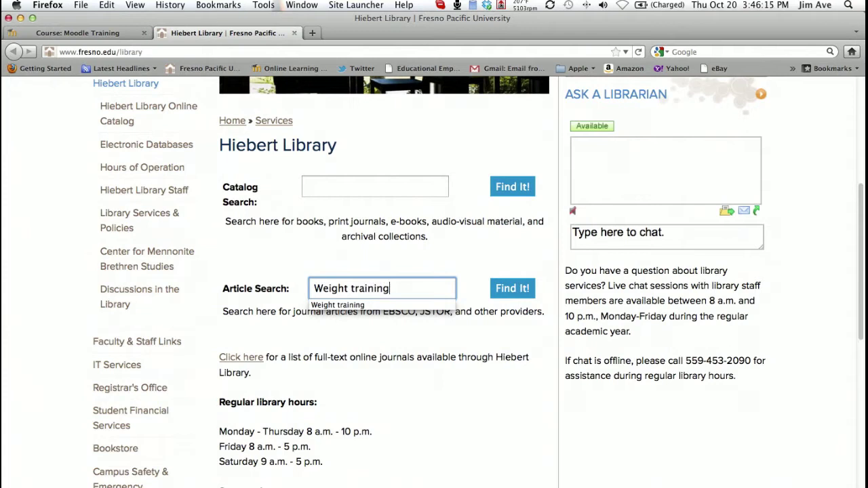
{"action": "left_click", "coordinate": [509, 289]}
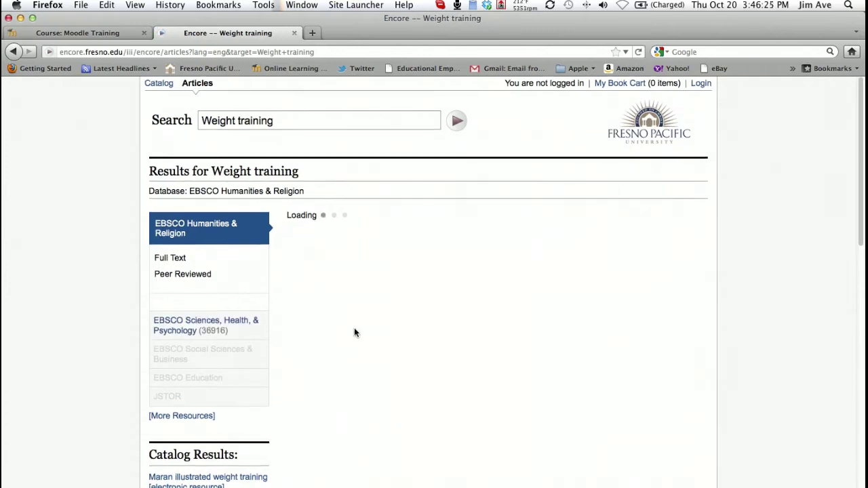
Scroll through the Encore Weight training results from EBSCO Humanities & Religion
{"action": "scroll", "coordinate": [354, 332], "scroll_direction": "down", "scroll_amount": 1}
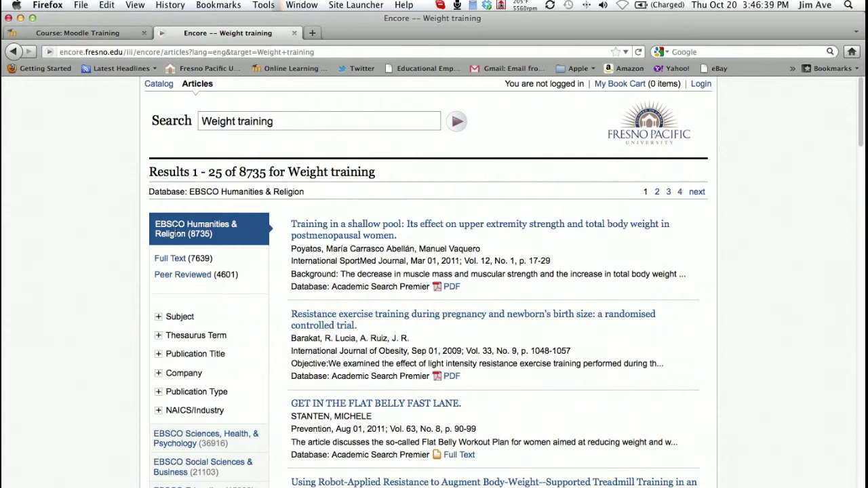
{"action": "scroll", "coordinate": [175, 232], "scroll_direction": "down", "scroll_amount": 5}
{"action": "scroll", "coordinate": [175, 235], "scroll_direction": "down", "scroll_amount": 2}
{"action": "scroll", "coordinate": [175, 234], "scroll_direction": "down", "scroll_amount": 1}
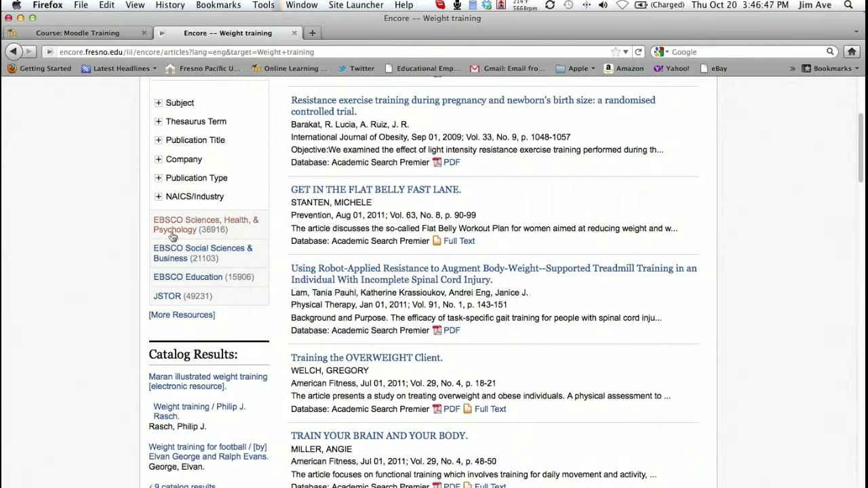
Switch to the EBSCO Sciences, Health, & Psychology results (36916) and browse the list
{"action": "left_click", "coordinate": [172, 236]}
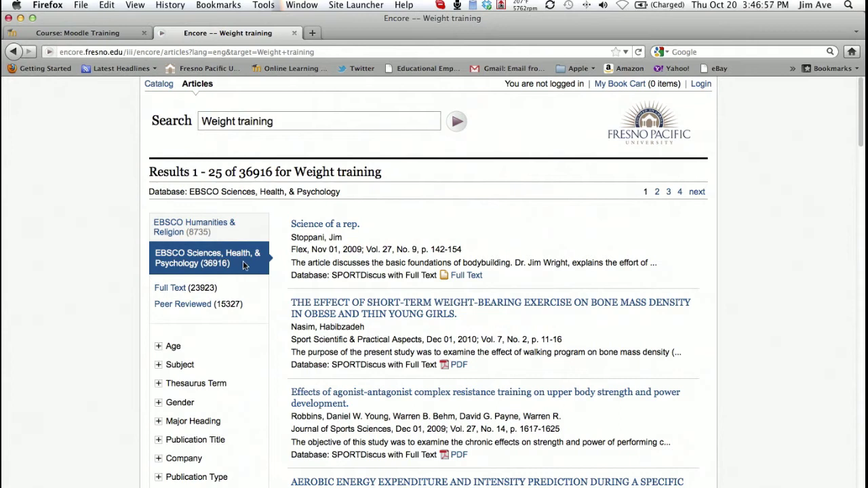
{"action": "scroll", "coordinate": [238, 256], "scroll_direction": "down", "scroll_amount": 2}
{"action": "scroll", "coordinate": [237, 255], "scroll_direction": "down", "scroll_amount": 2}
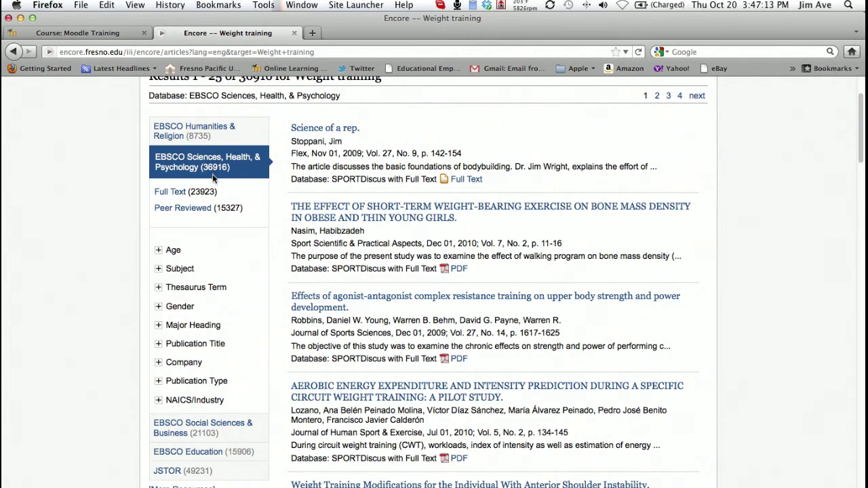
{"action": "scroll", "coordinate": [216, 224], "scroll_direction": "down", "scroll_amount": 4}
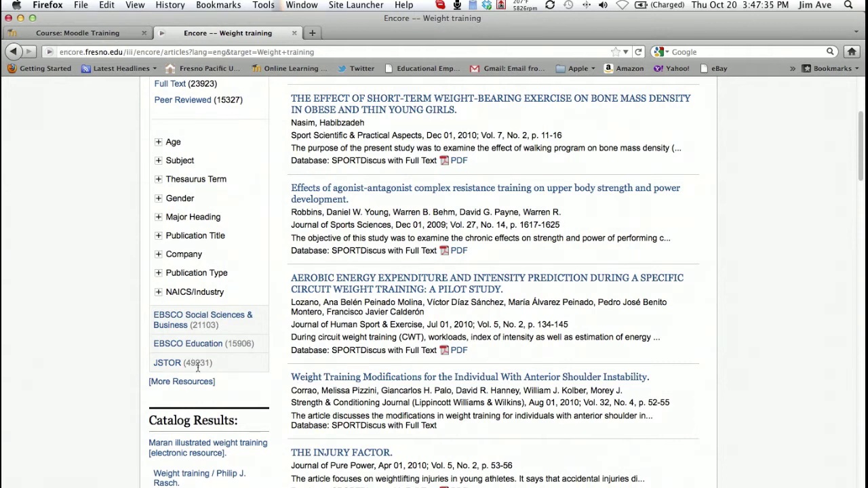
{"action": "scroll", "coordinate": [198, 367], "scroll_direction": "up", "scroll_amount": 4}
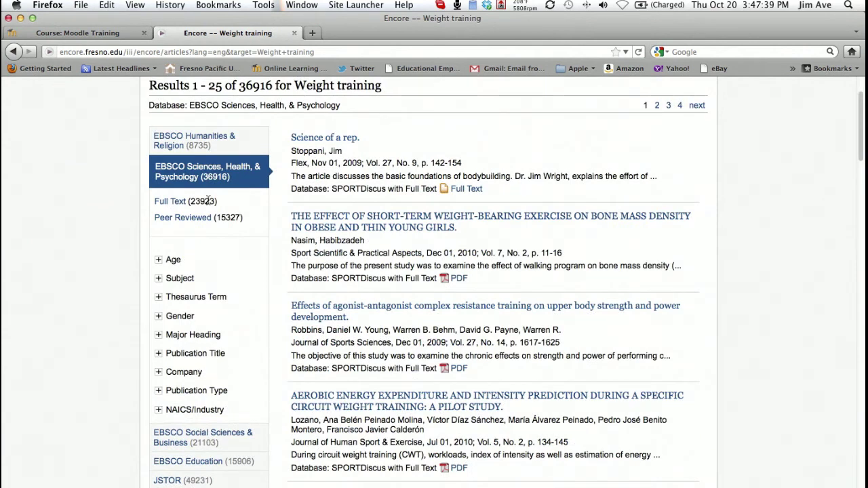
{"action": "scroll", "coordinate": [208, 198], "scroll_direction": "up", "scroll_amount": 2}
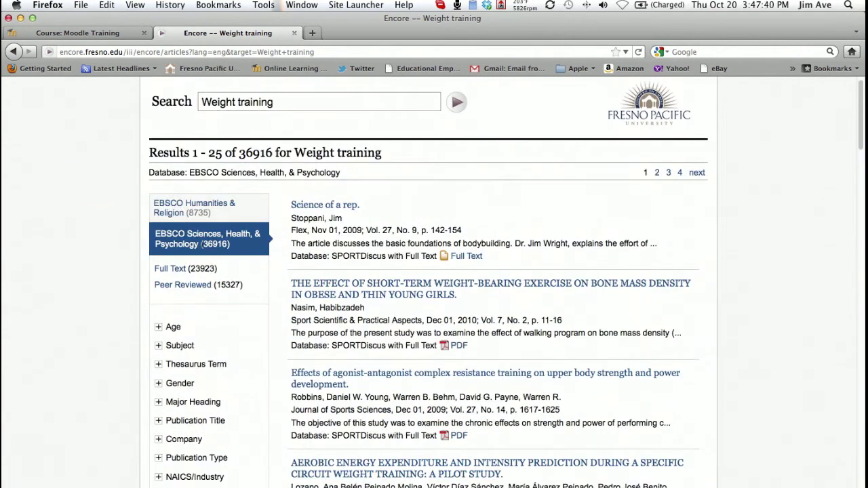
Apply the Full Text and Peer Reviewed limits, leaving 11492 results, and browse them
{"action": "left_click", "coordinate": [173, 271]}
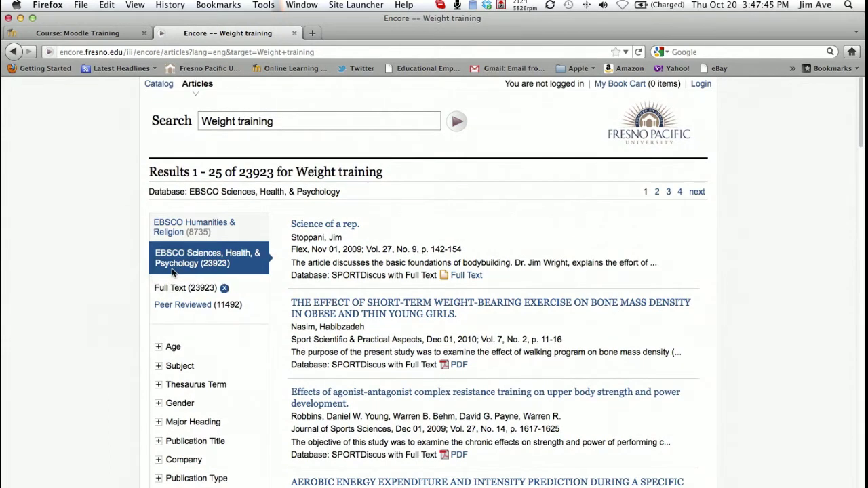
{"action": "left_click", "coordinate": [184, 307]}
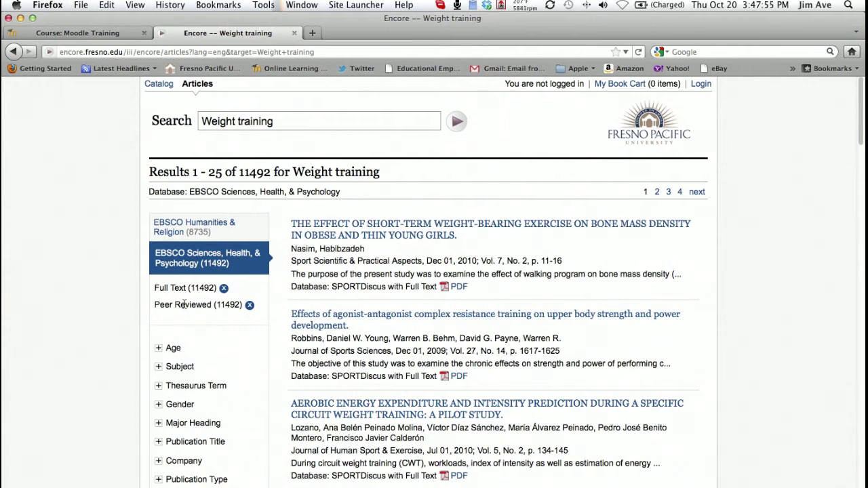
{"action": "scroll", "coordinate": [197, 318], "scroll_direction": "down", "scroll_amount": 1}
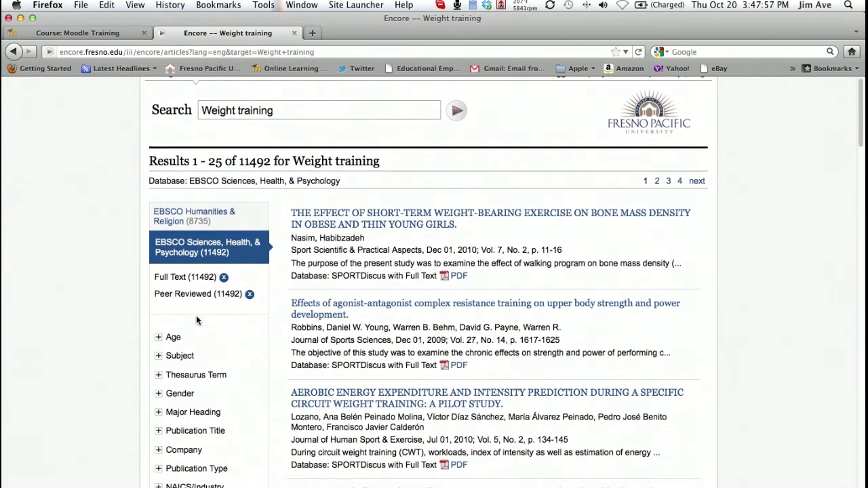
{"action": "scroll", "coordinate": [196, 316], "scroll_direction": "down", "scroll_amount": 2}
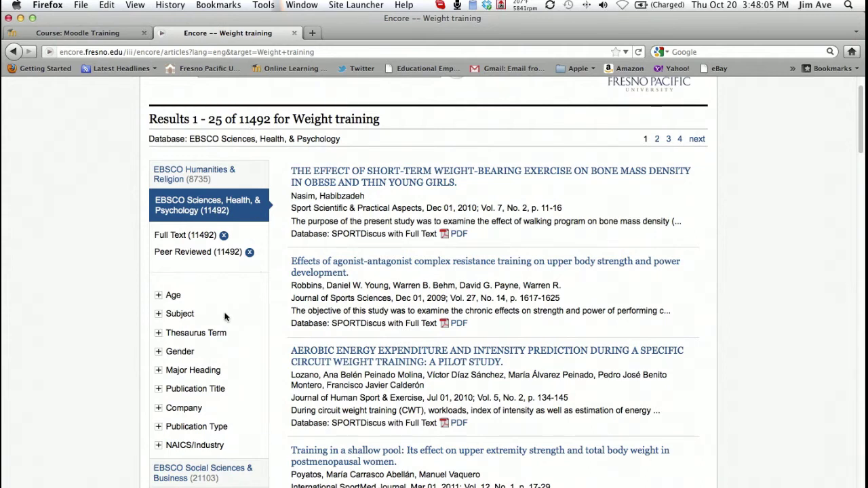
{"action": "scroll", "coordinate": [224, 319], "scroll_direction": "down", "scroll_amount": 3}
{"action": "scroll", "coordinate": [226, 318], "scroll_direction": "down", "scroll_amount": 3}
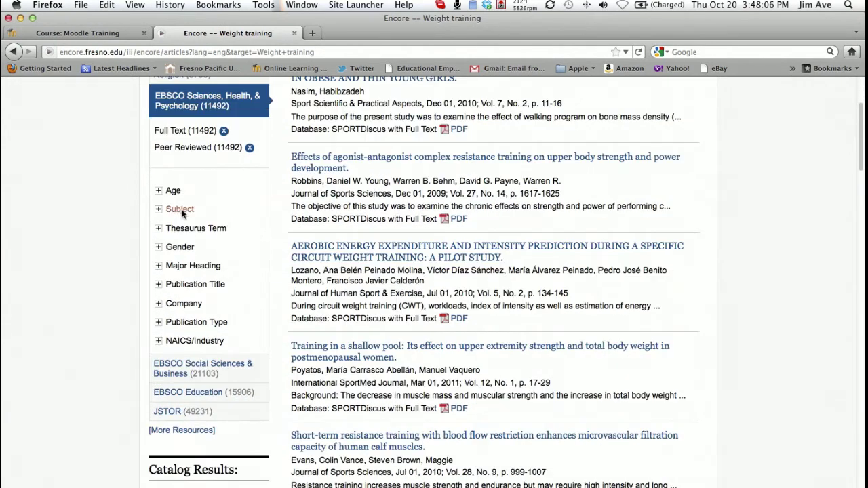
{"action": "left_click", "coordinate": [160, 192]}
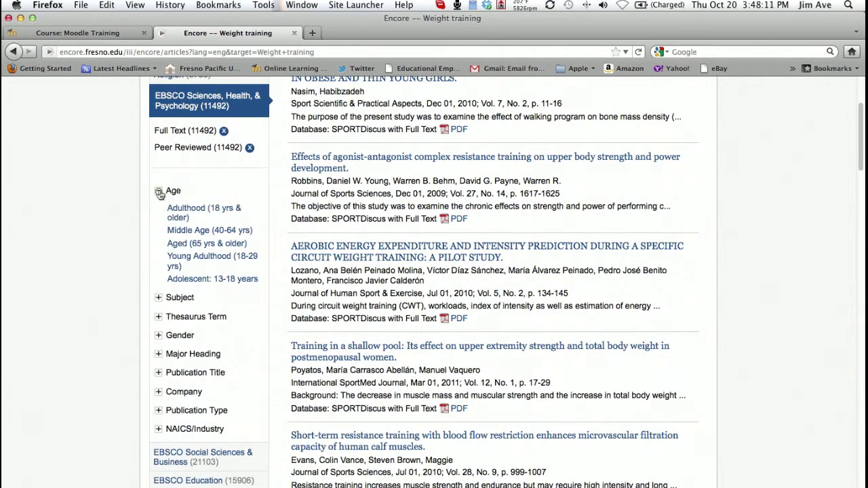
{"action": "left_click", "coordinate": [159, 196]}
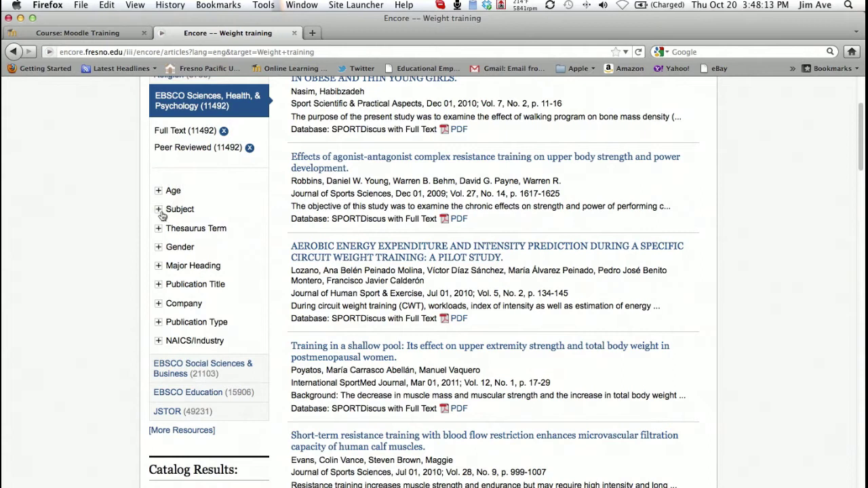
{"action": "left_click", "coordinate": [159, 211]}
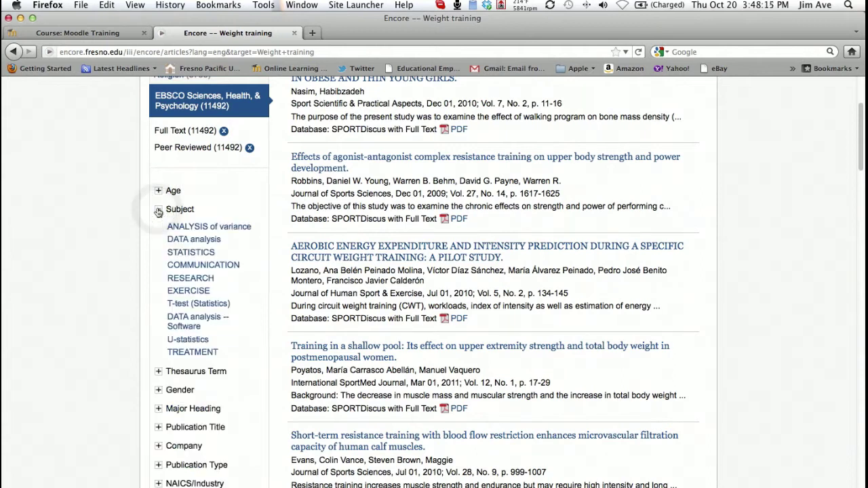
{"action": "left_click", "coordinate": [159, 211]}
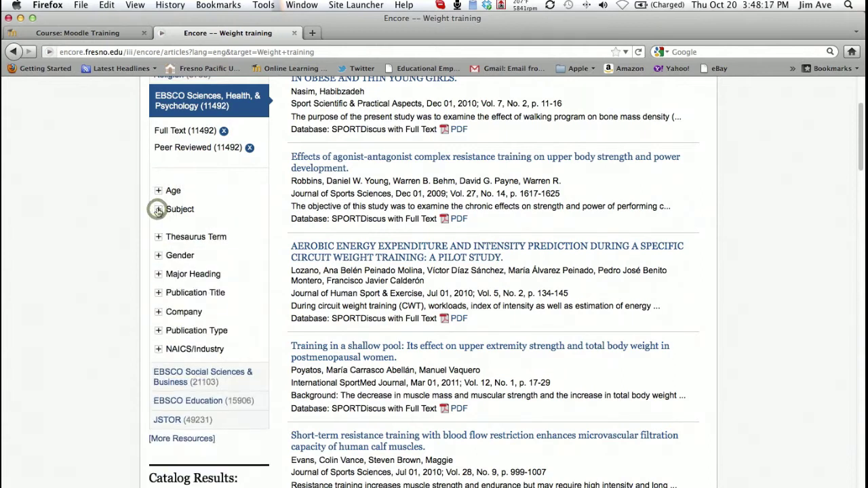
{"action": "left_click", "coordinate": [159, 230]}
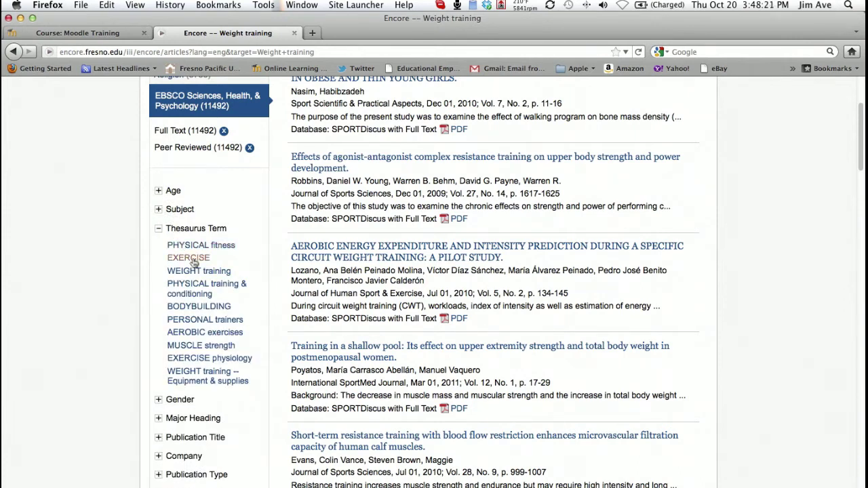
{"action": "left_click", "coordinate": [158, 231]}
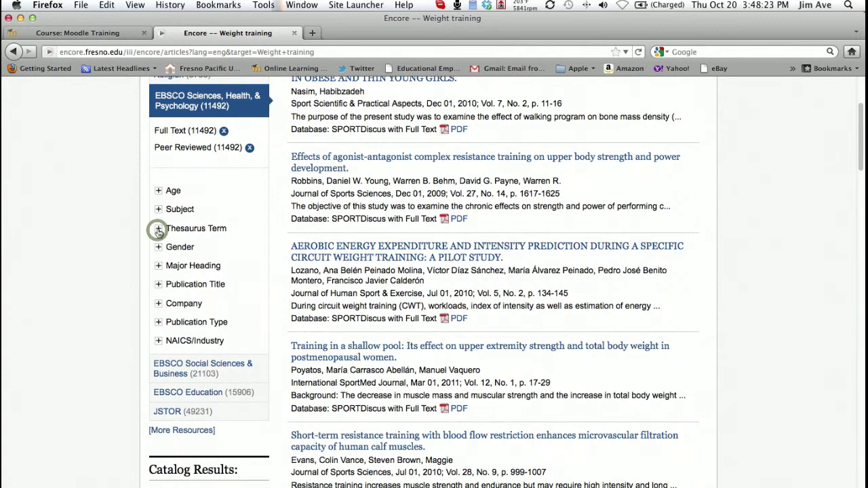
{"action": "scroll", "coordinate": [156, 231], "scroll_direction": "down", "scroll_amount": 1}
{"action": "left_click", "coordinate": [158, 221]}
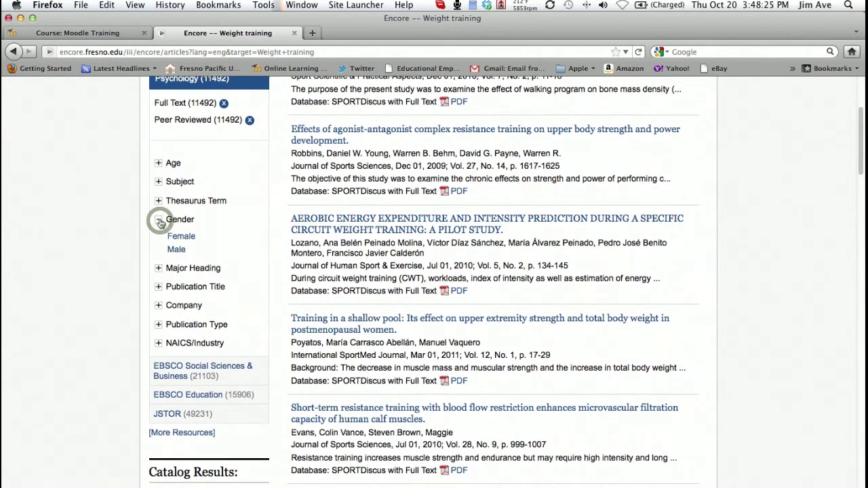
{"action": "left_click", "coordinate": [159, 221]}
{"action": "left_click", "coordinate": [158, 238]}
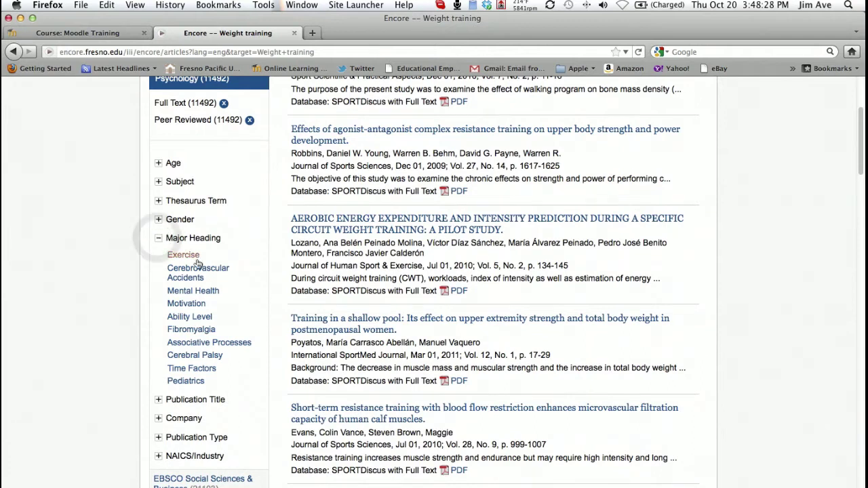
{"action": "left_click", "coordinate": [158, 241]}
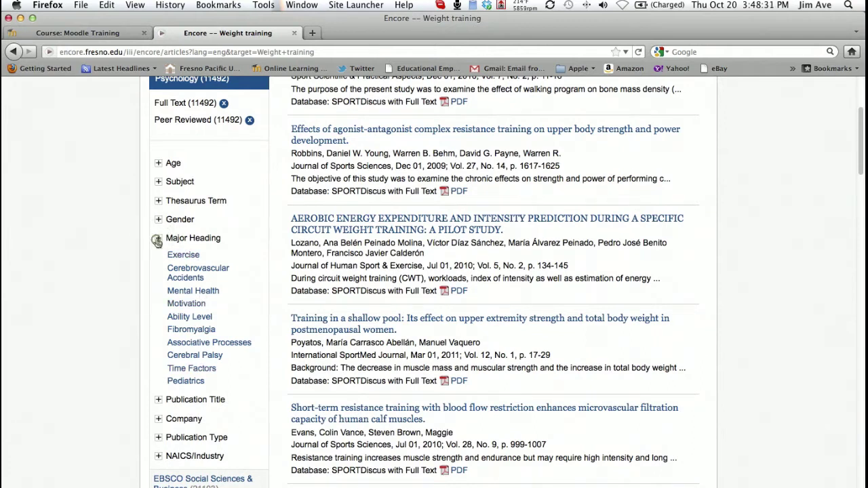
{"action": "scroll", "coordinate": [161, 254], "scroll_direction": "down", "scroll_amount": 1}
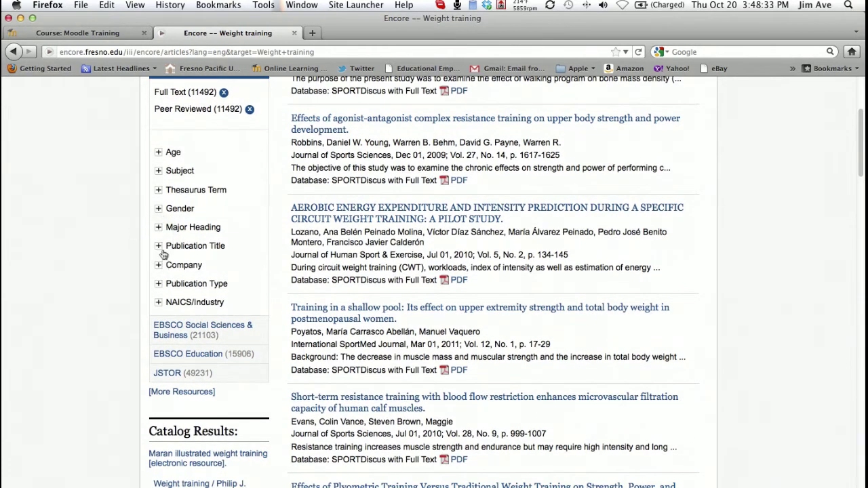
{"action": "left_click", "coordinate": [159, 246]}
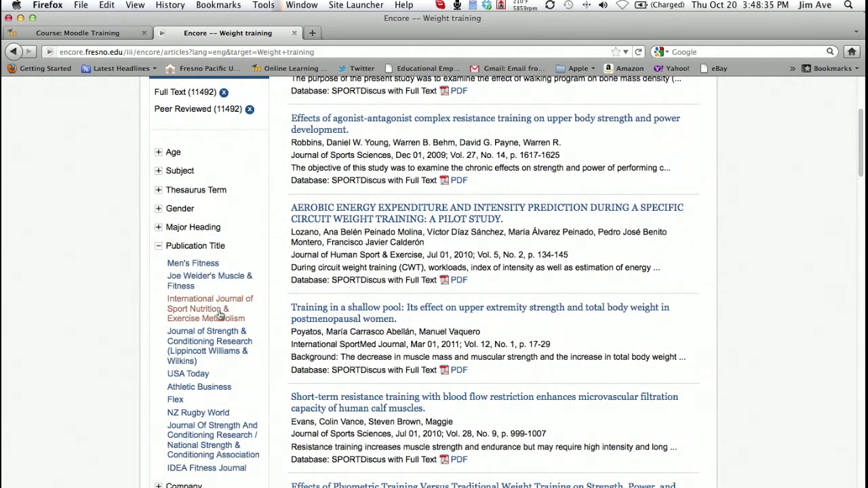
{"action": "left_click", "coordinate": [158, 247]}
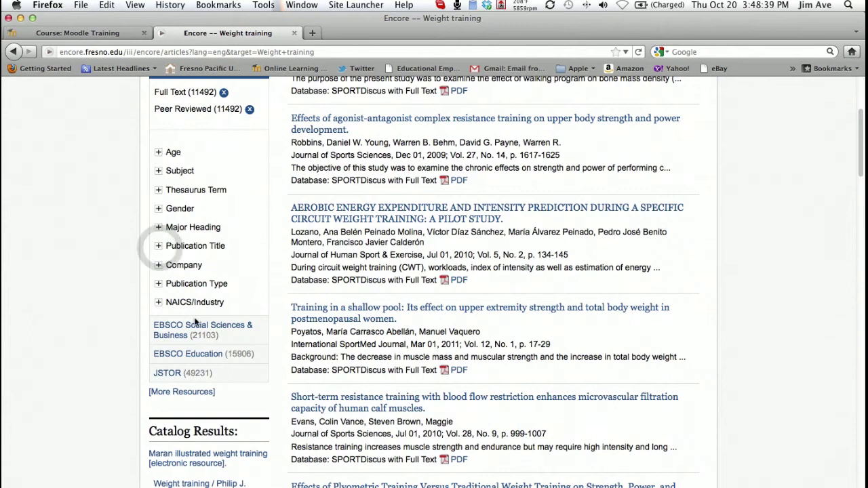
{"action": "scroll", "coordinate": [193, 318], "scroll_direction": "up", "scroll_amount": 5}
{"action": "scroll", "coordinate": [195, 323], "scroll_direction": "up", "scroll_amount": 3}
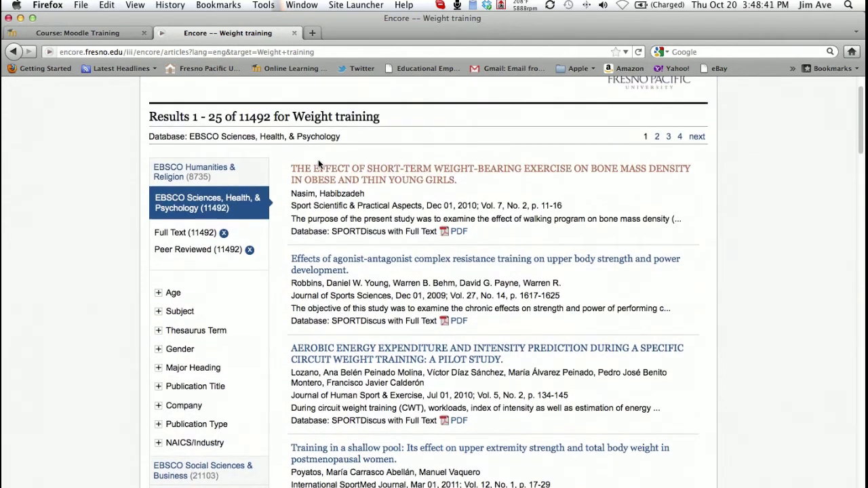
{"action": "left_click", "coordinate": [290, 124]}
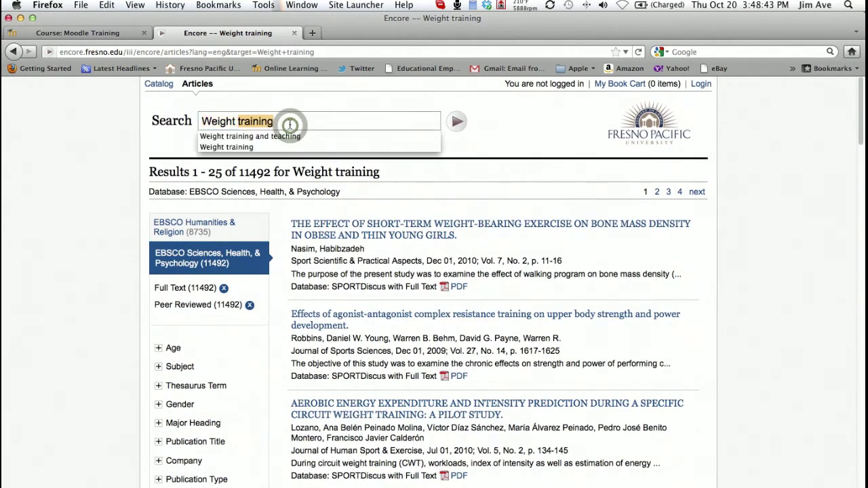
Extend the search to 'Weight training and teaching', returning 2597 articles
{"action": "left_click", "coordinate": [292, 121]}
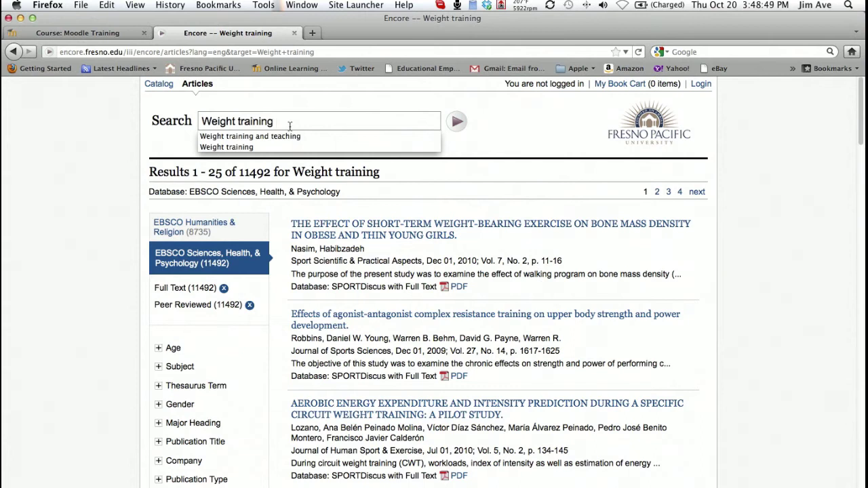
{"action": "type", "text": "and teaching"}
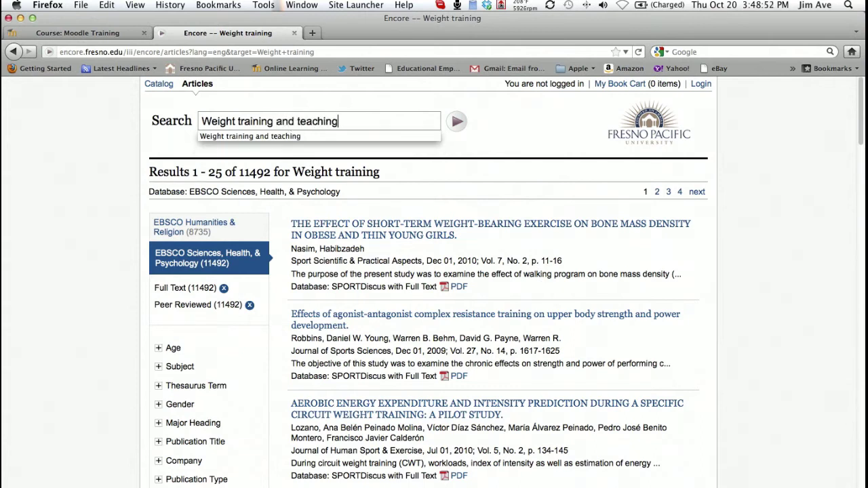
{"action": "key", "text": "Return"}
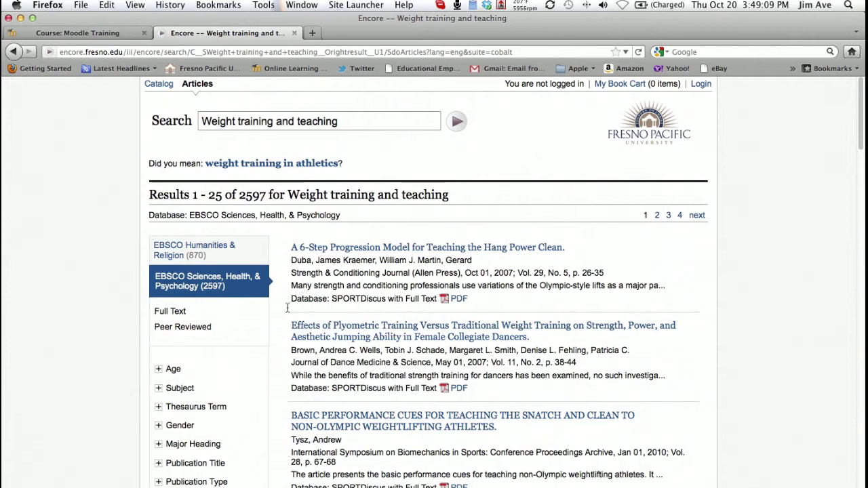
Apply the Full Text and Peer Reviewed limits for 1343 articles and scan the list
{"action": "left_click", "coordinate": [175, 315]}
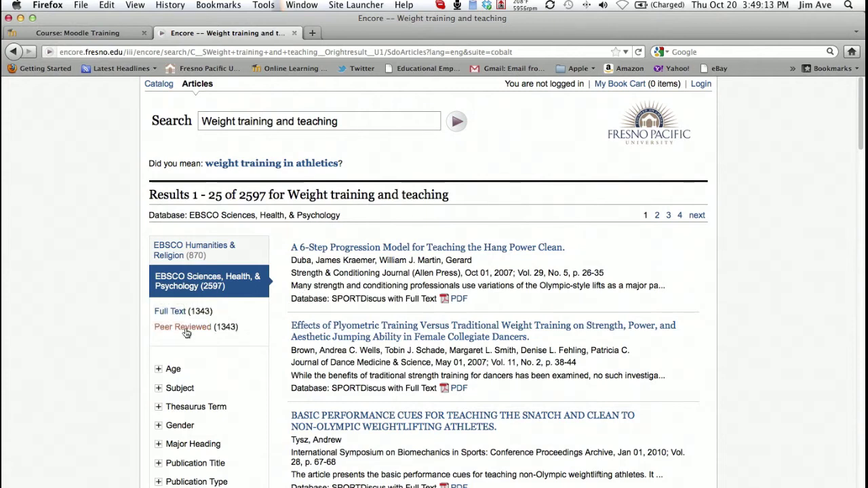
{"action": "left_click", "coordinate": [184, 328]}
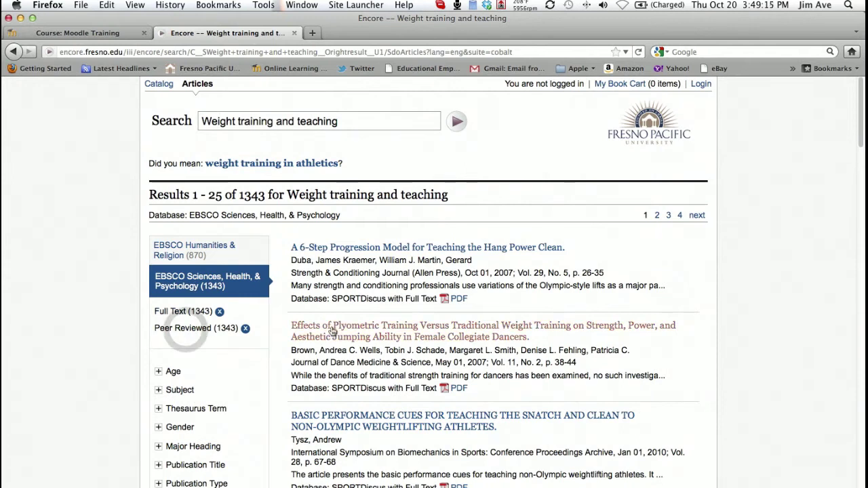
{"action": "mouse_move", "coordinate": [361, 337]}
{"action": "scroll", "coordinate": [241, 332], "scroll_direction": "down", "scroll_amount": 3}
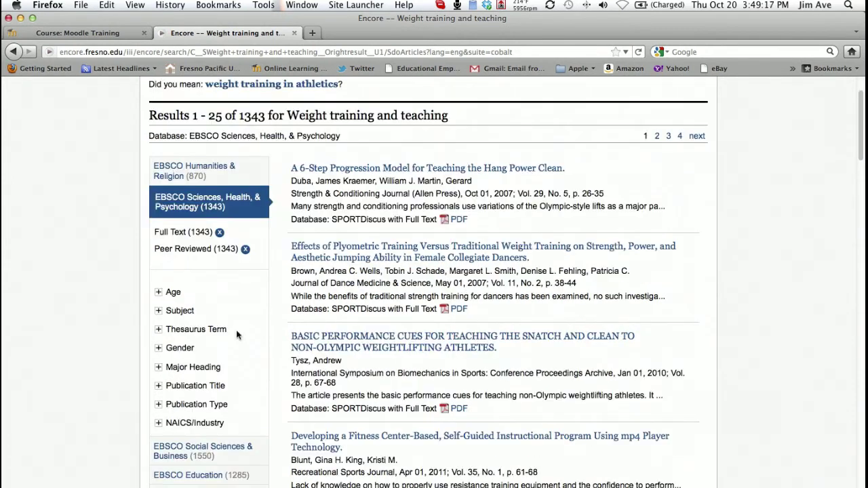
{"action": "scroll", "coordinate": [226, 419], "scroll_direction": "down", "scroll_amount": 3}
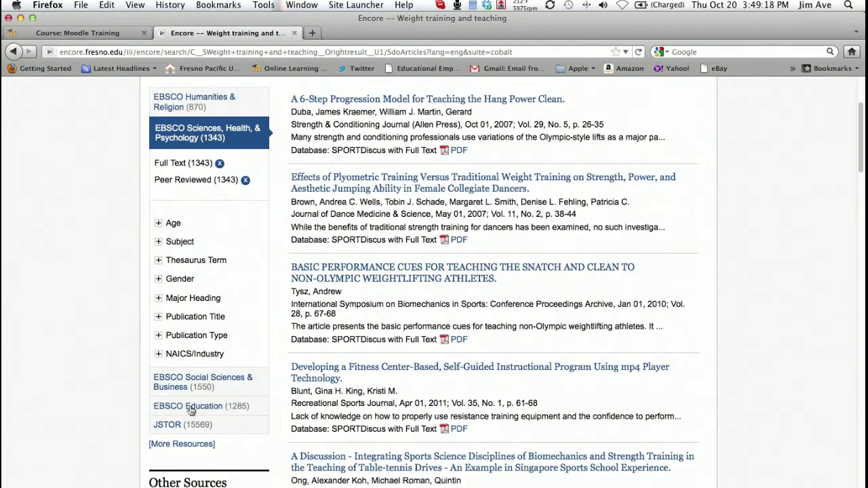
{"action": "scroll", "coordinate": [207, 391], "scroll_direction": "up", "scroll_amount": 5}
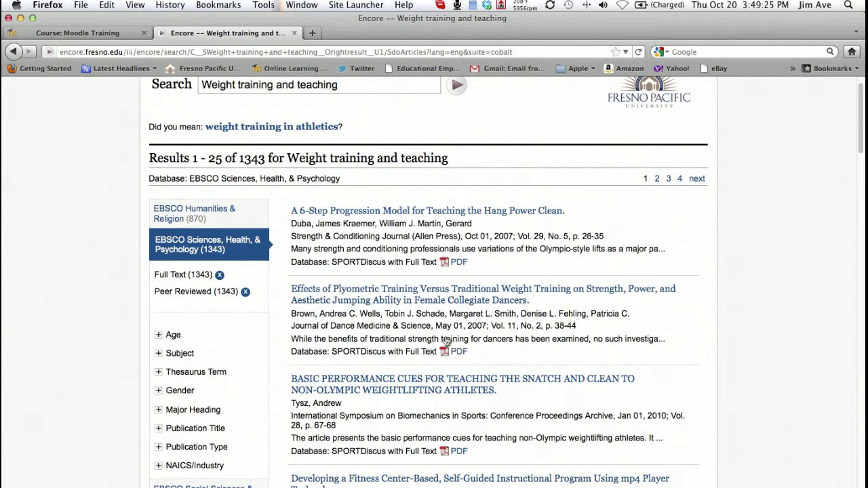
{"action": "mouse_move", "coordinate": [351, 295]}
Open the plyometric training article, then follow the forgotten University ID link to the e-mail field
{"action": "left_click", "coordinate": [448, 301]}
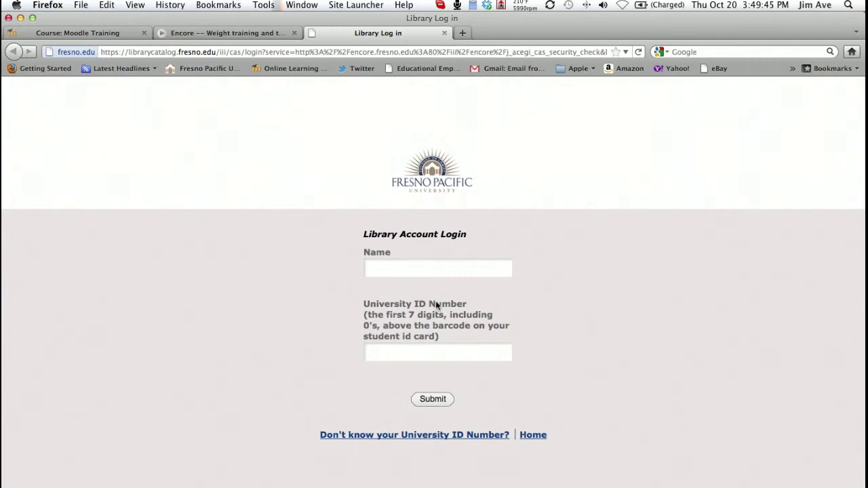
{"action": "left_click", "coordinate": [385, 435]}
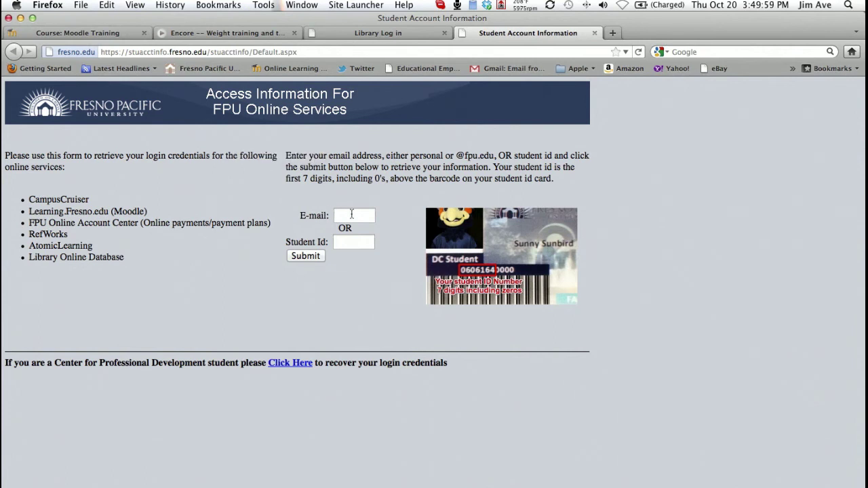
{"action": "left_click", "coordinate": [352, 215]}
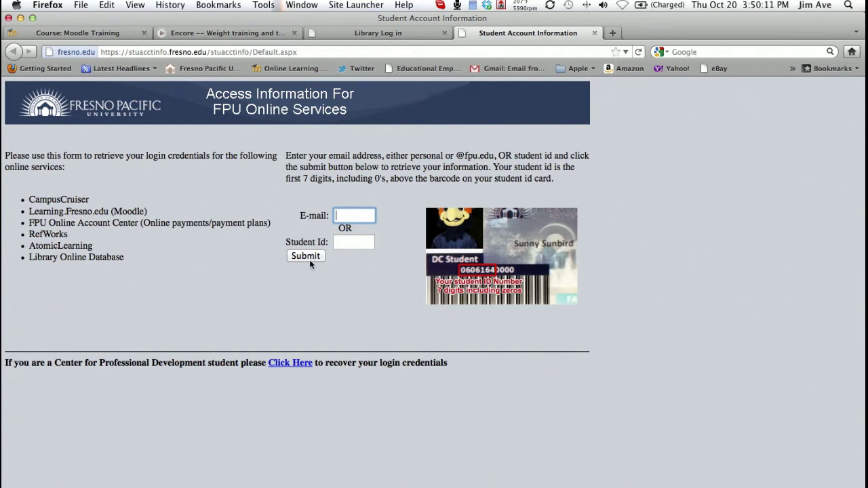
Log in with the student's name and university ID number, and let the browser remember it
{"action": "left_click", "coordinate": [379, 32]}
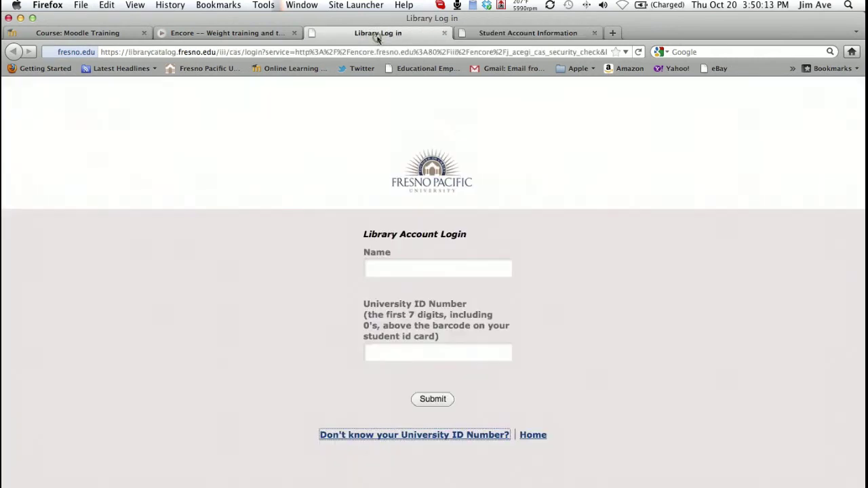
{"action": "left_click", "coordinate": [393, 270]}
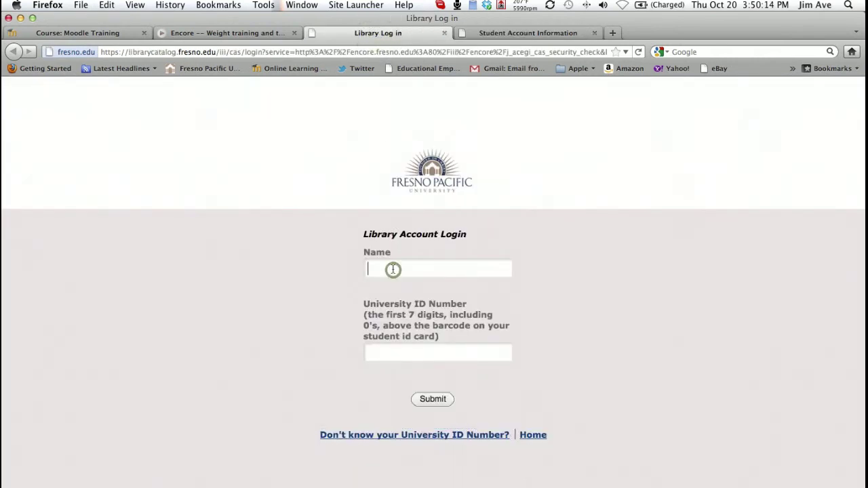
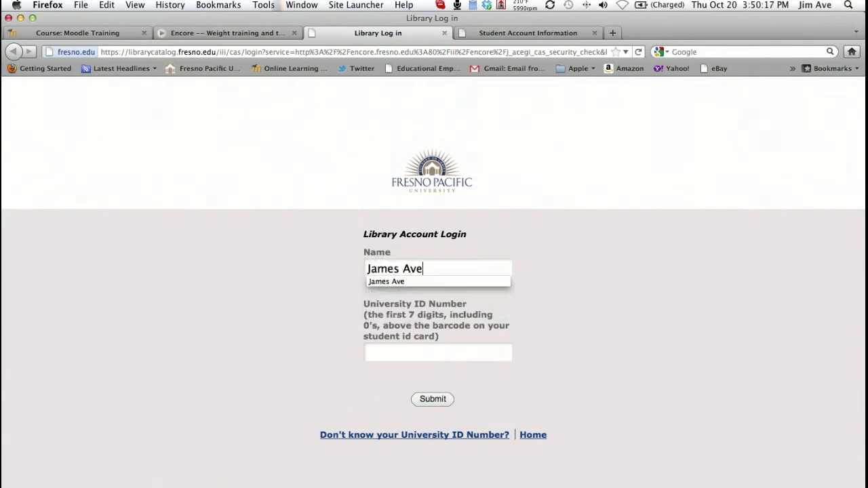
{"action": "left_click", "coordinate": [388, 350]}
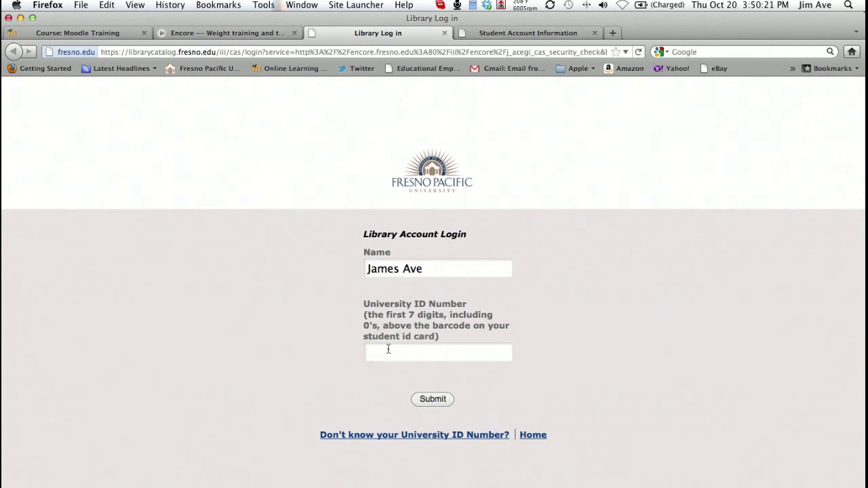
{"action": "type", "text": "0000000"}
{"action": "left_click", "coordinate": [432, 401]}
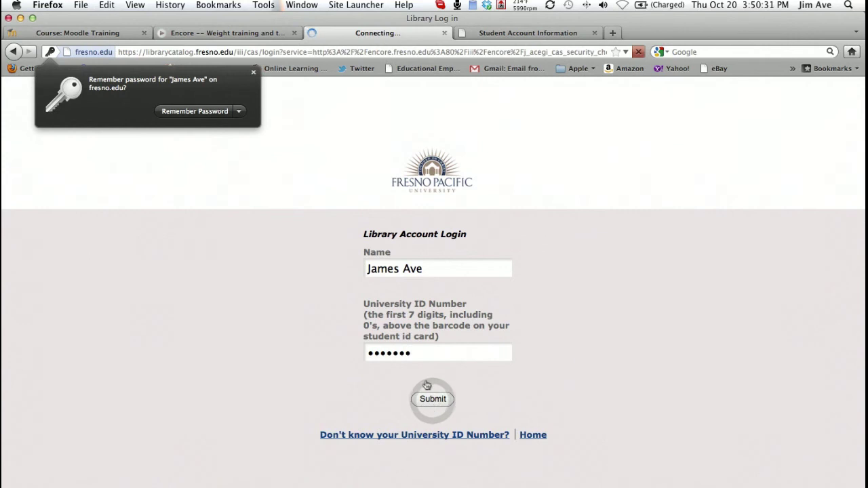
{"action": "left_click", "coordinate": [199, 109]}
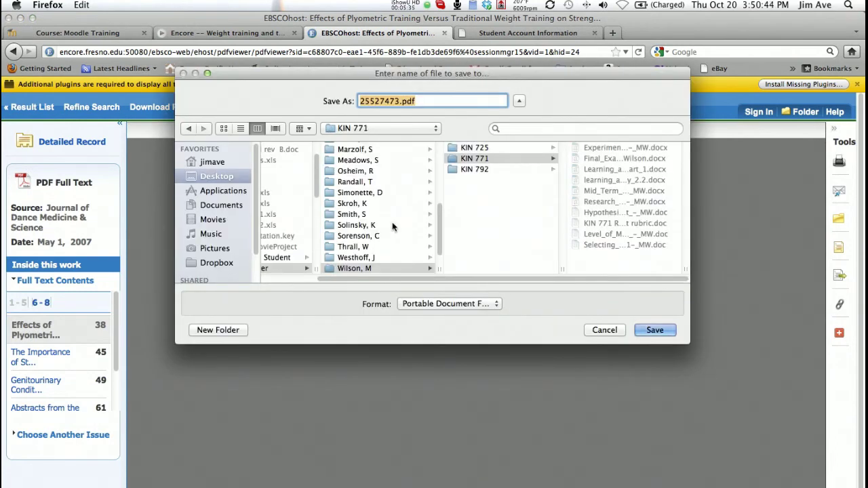
Save 25527473.pdf to the Desktop, then show the overview of all open windows
{"action": "left_click_drag", "start_coordinate": [470, 279], "coordinate": [375, 280]}
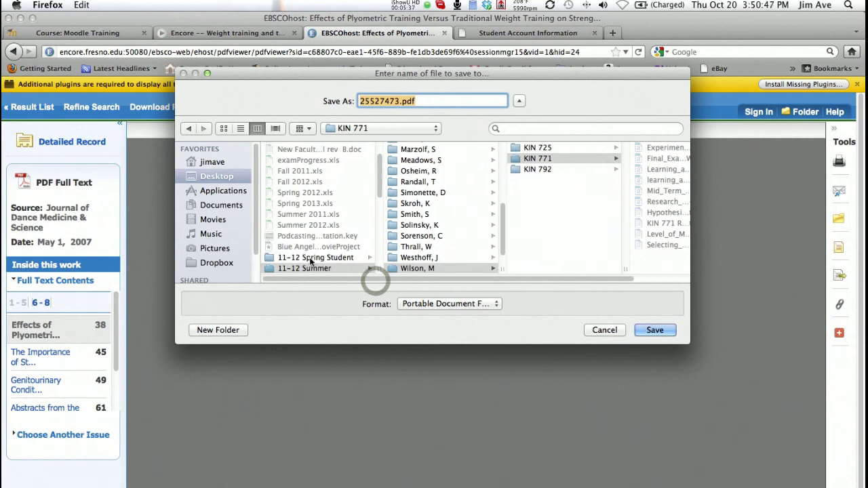
{"action": "left_click", "coordinate": [216, 176]}
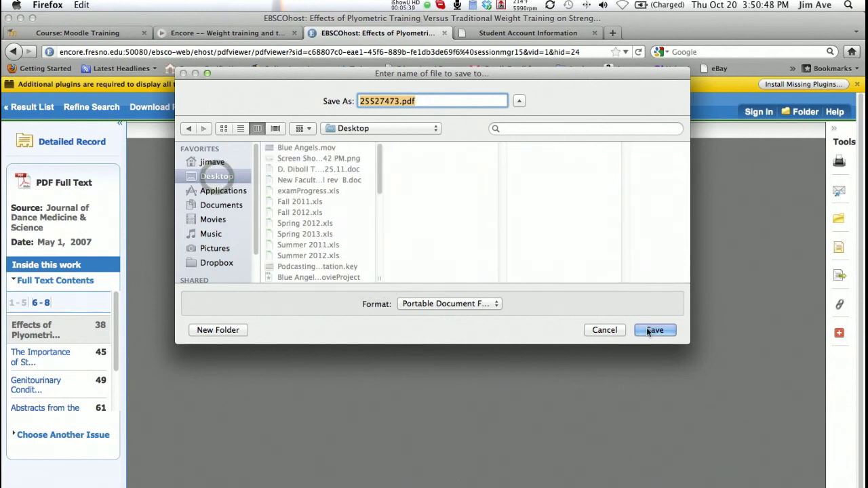
{"action": "left_click", "coordinate": [652, 330]}
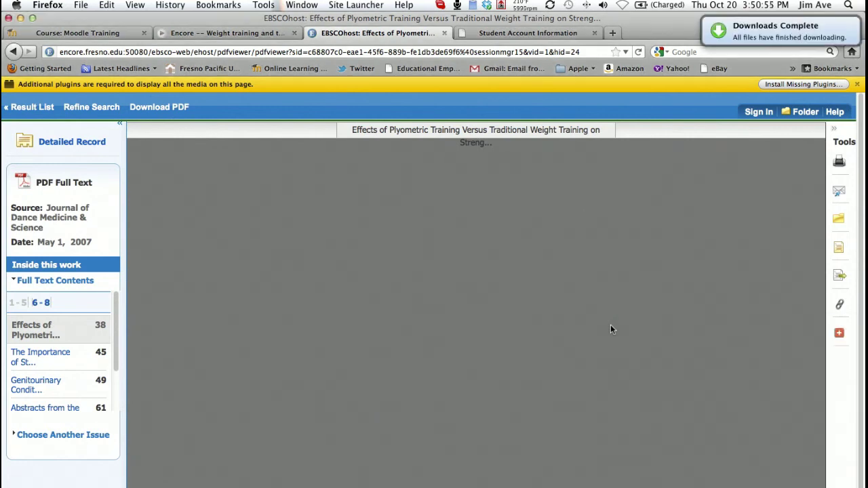
{"action": "key", "text": "ctrl+Up"}
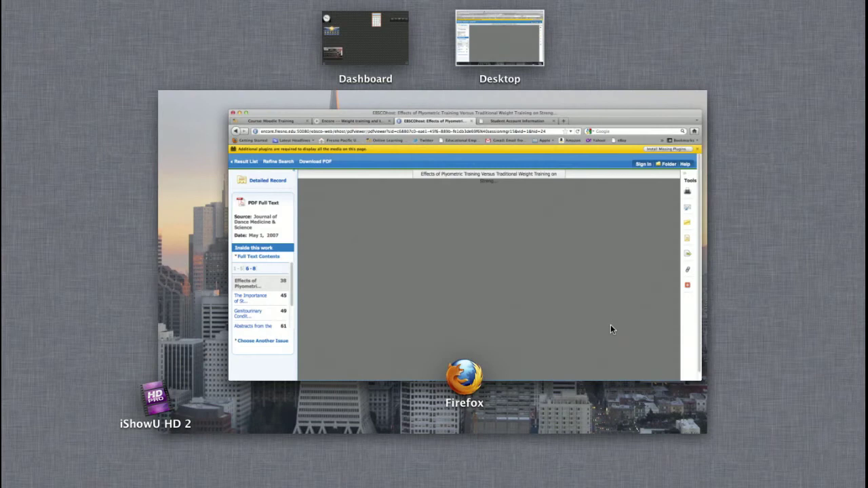
Leave Mission Control and open 25527473.pdf from the Desktop in Acrobat
{"action": "left_click", "coordinate": [527, 45]}
{"action": "mouse_move", "coordinate": [452, 483]}
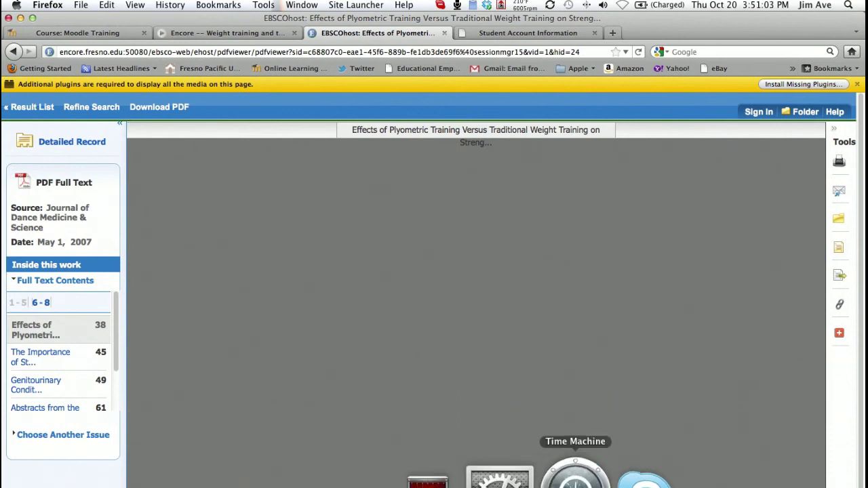
{"action": "key", "text": "F11"}
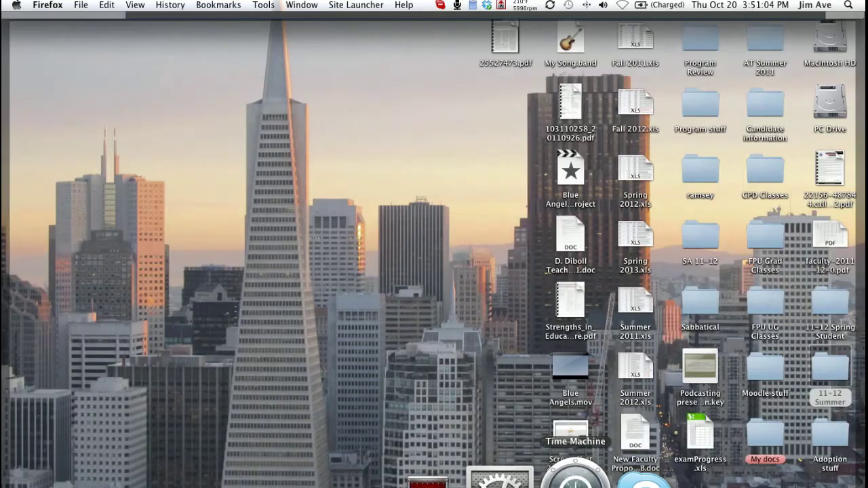
{"action": "left_click", "coordinate": [508, 40]}
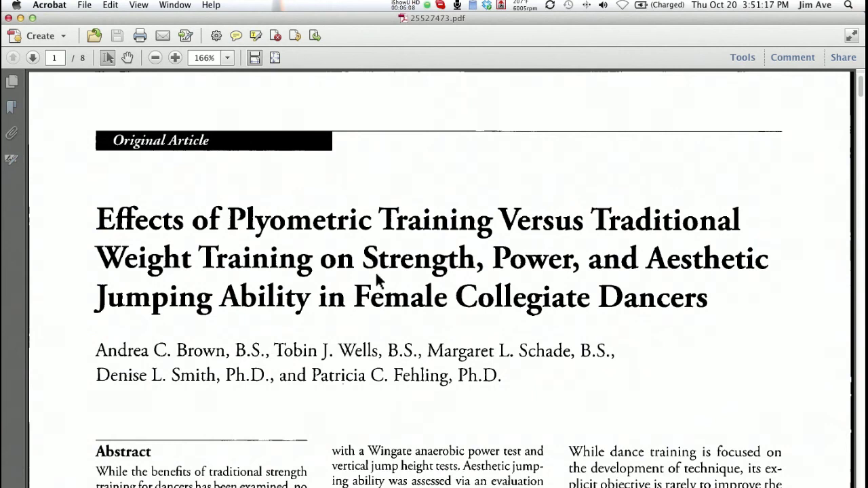
Review the plyometric training article's first page, then close the PDF in Acrobat
{"action": "scroll", "coordinate": [391, 277], "scroll_direction": "down", "scroll_amount": 2}
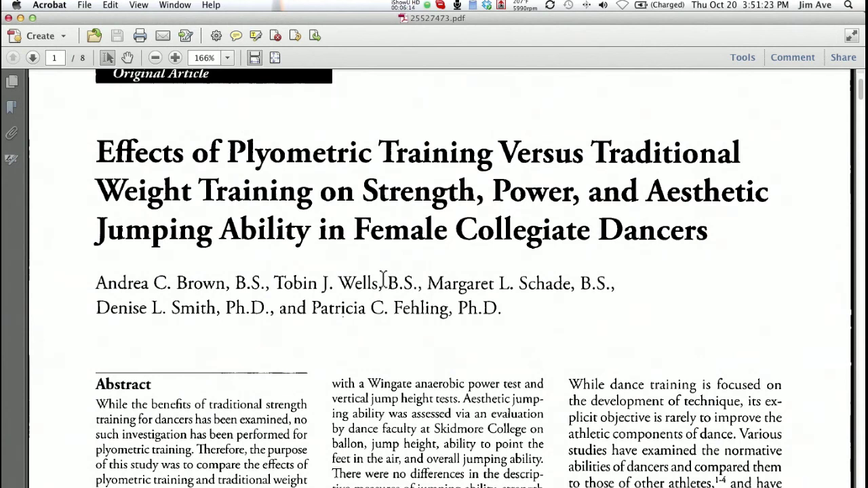
{"action": "scroll", "coordinate": [383, 279], "scroll_direction": "up", "scroll_amount": 3}
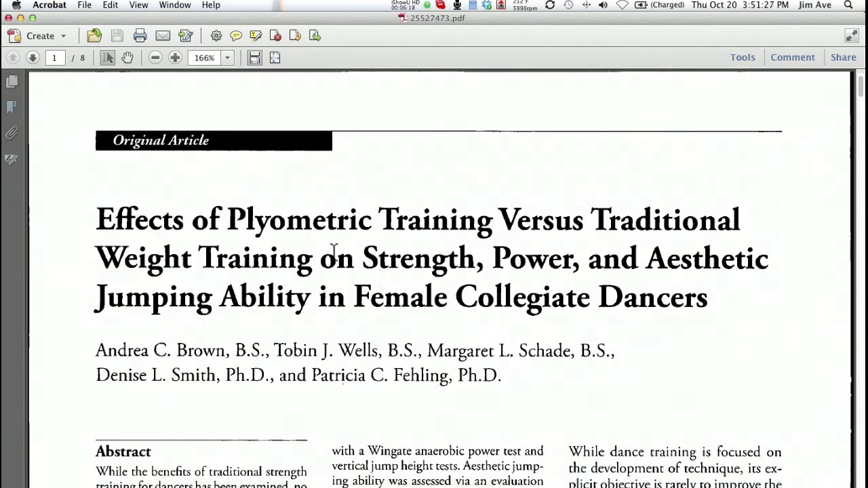
{"action": "left_click", "coordinate": [8, 19]}
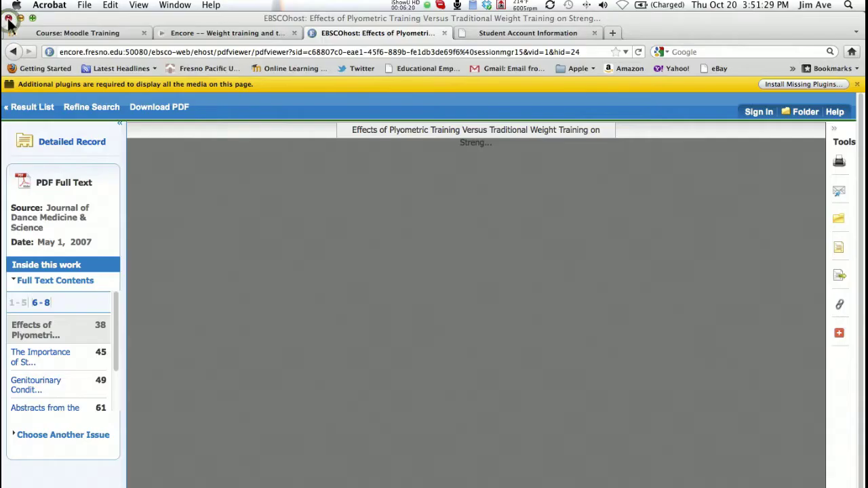
Go back to the Encore tab and view Catalog results for 'Weight training and teaching'
{"action": "left_click", "coordinate": [201, 35]}
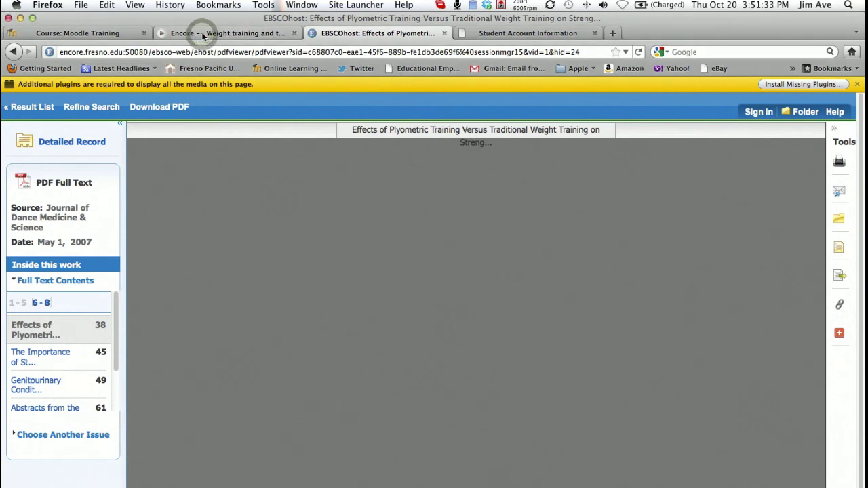
{"action": "scroll", "coordinate": [245, 161], "scroll_direction": "up", "scroll_amount": 2}
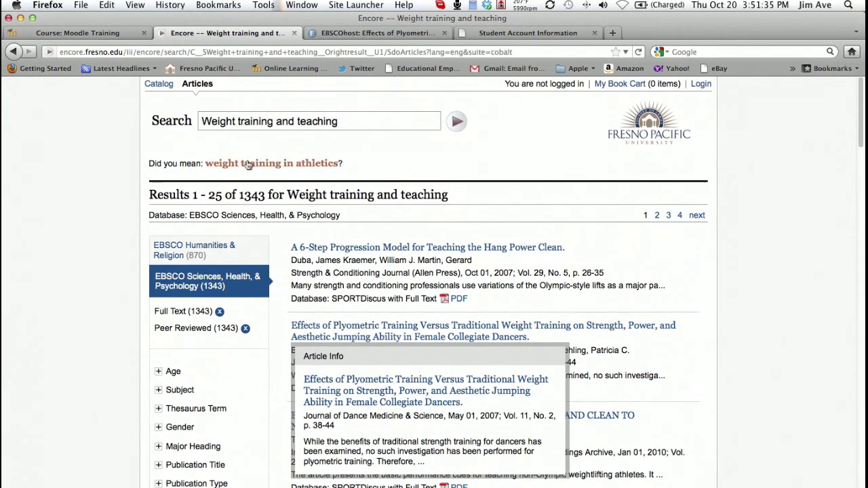
{"action": "left_click", "coordinate": [159, 85]}
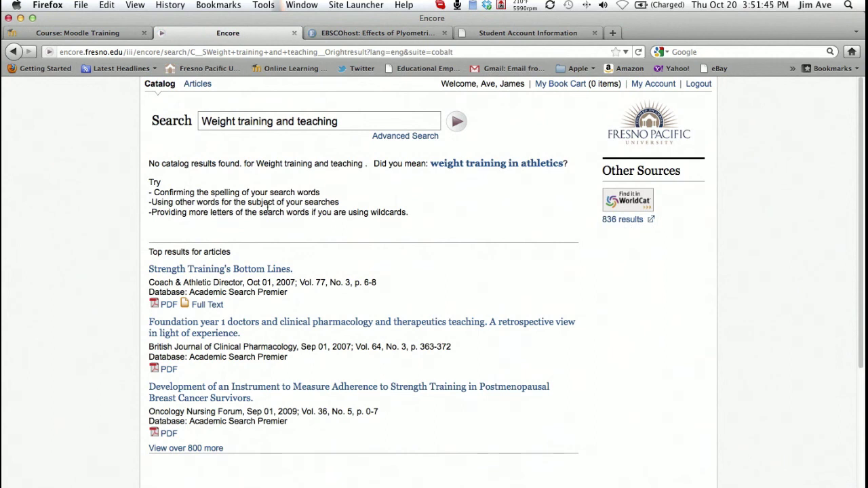
Switch back to Articles and scroll through the 1343 full-text peer-reviewed results
{"action": "left_click", "coordinate": [197, 85]}
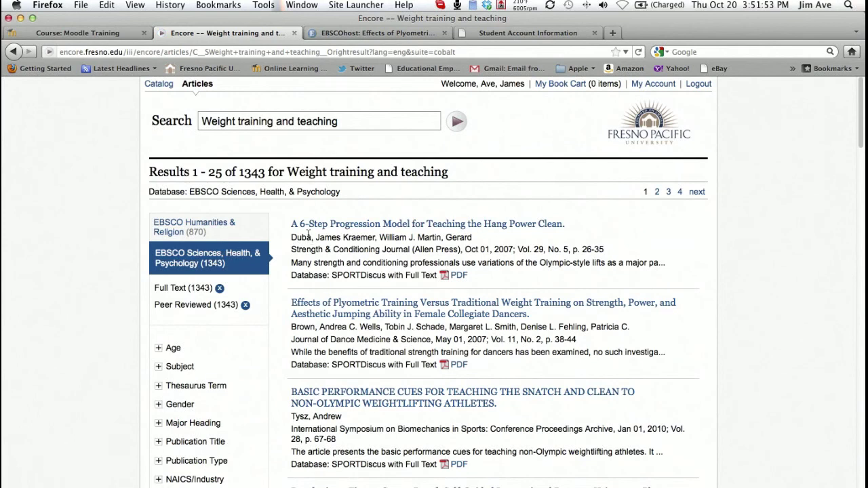
{"action": "scroll", "coordinate": [287, 239], "scroll_direction": "down", "scroll_amount": 5}
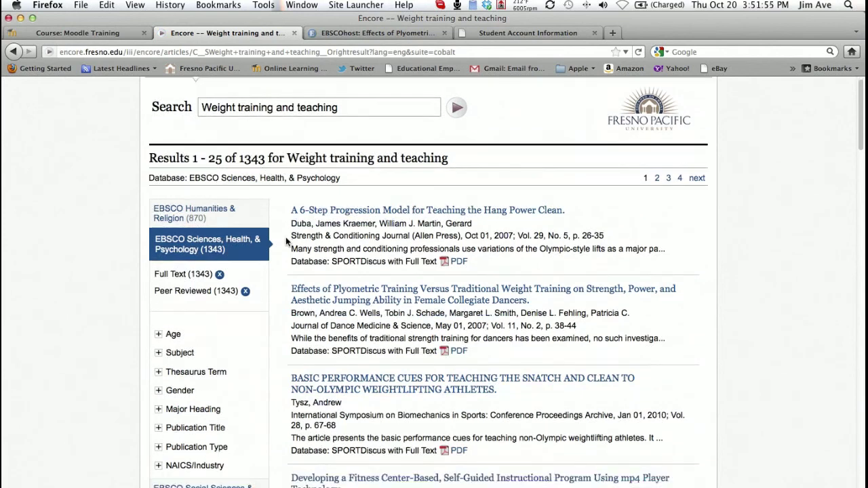
{"action": "scroll", "coordinate": [286, 236], "scroll_direction": "down", "scroll_amount": 2}
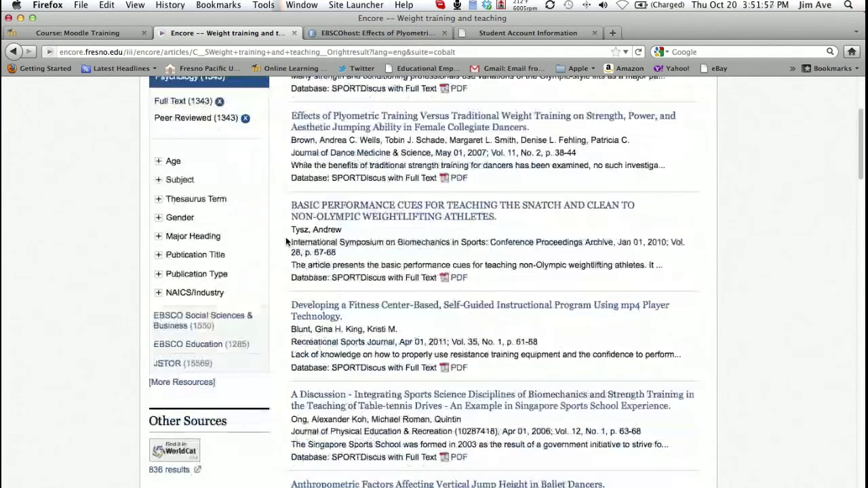
{"action": "scroll", "coordinate": [285, 237], "scroll_direction": "down", "scroll_amount": 4}
{"action": "scroll", "coordinate": [286, 242], "scroll_direction": "up", "scroll_amount": 2}
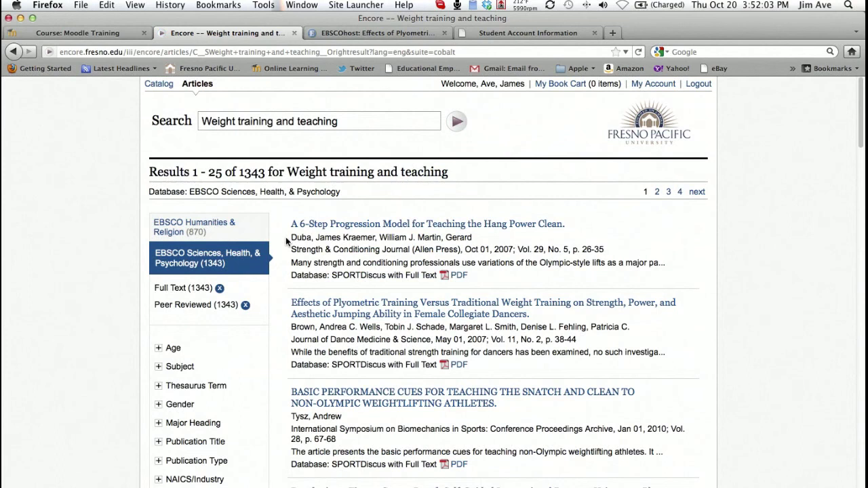
{"action": "scroll", "coordinate": [286, 241], "scroll_direction": "down", "scroll_amount": 3}
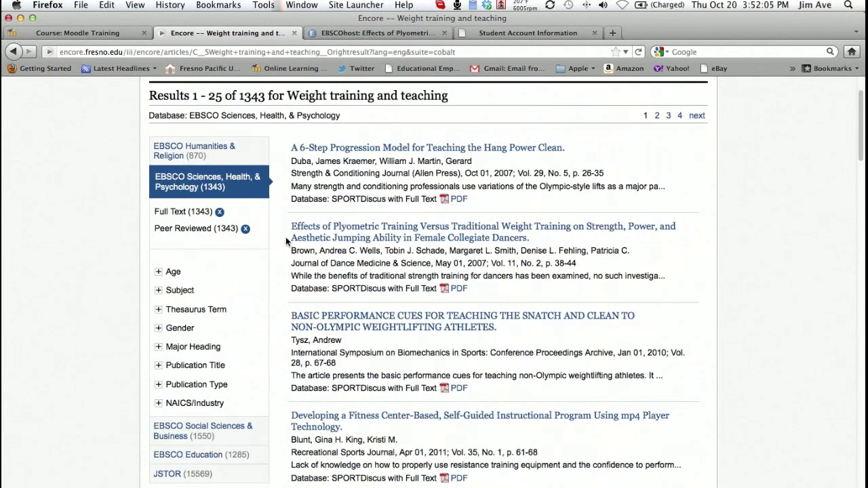